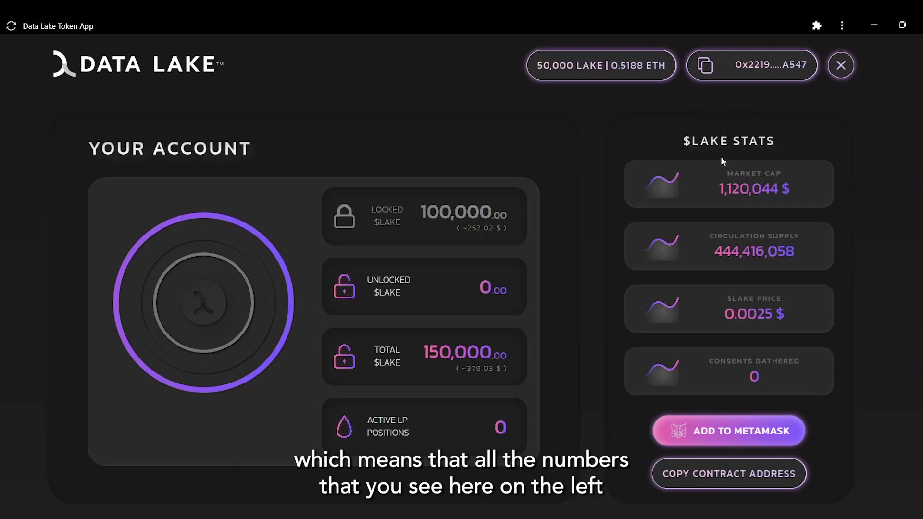
left_click_drag(718, 188, 791, 189)
left_click(833, 282)
left_click_drag(724, 314, 785, 313)
left_click_drag(439, 353, 507, 353)
left_click_drag(439, 212, 496, 212)
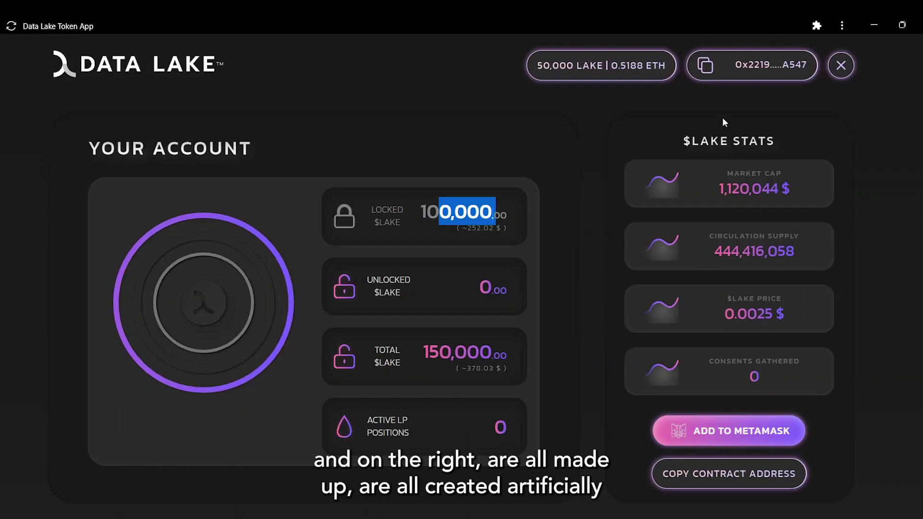
left_click(749, 193)
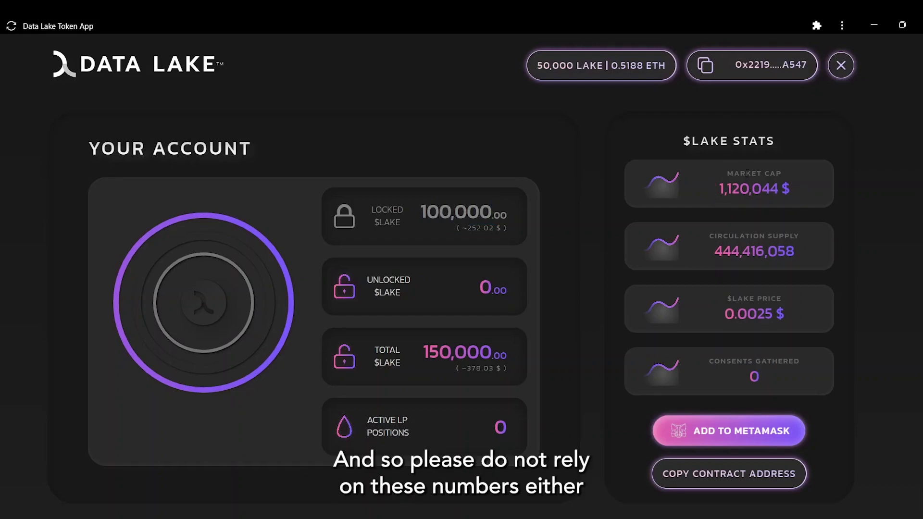
left_click_drag(699, 181, 802, 251)
left_click_drag(702, 296, 828, 333)
left_click(828, 332)
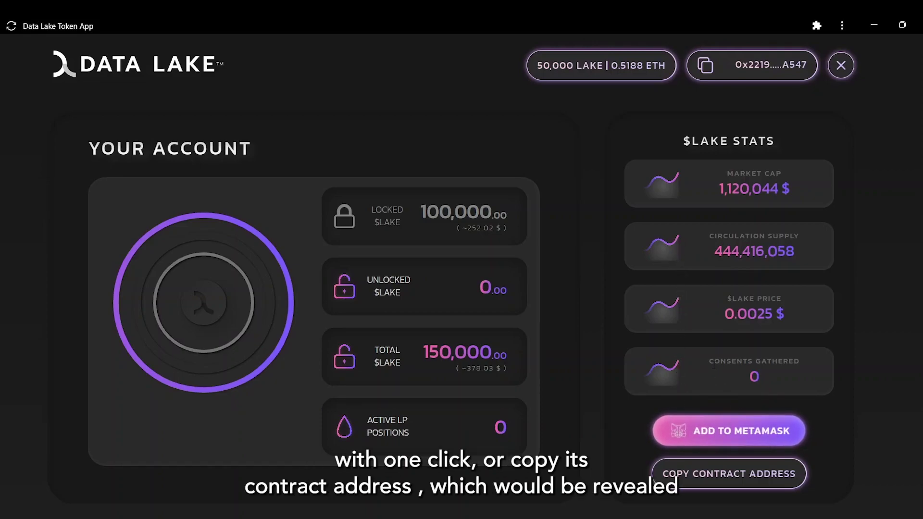
Scroll down the dashboard until the Provide Liquidity, Swap $LAKE and Buy Crypto buttons appear.
scroll(737, 418, "down", 2)
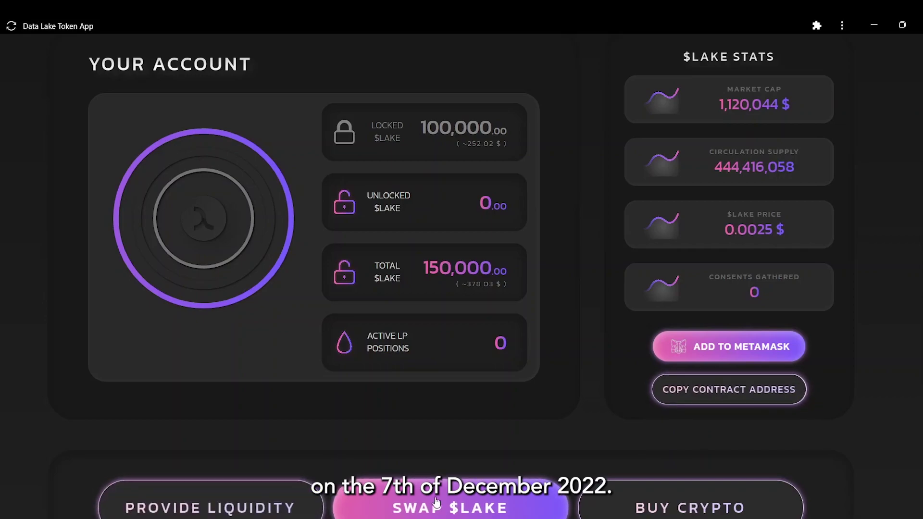
scroll(525, 397, "down", 7)
scroll(529, 395, "down", 1)
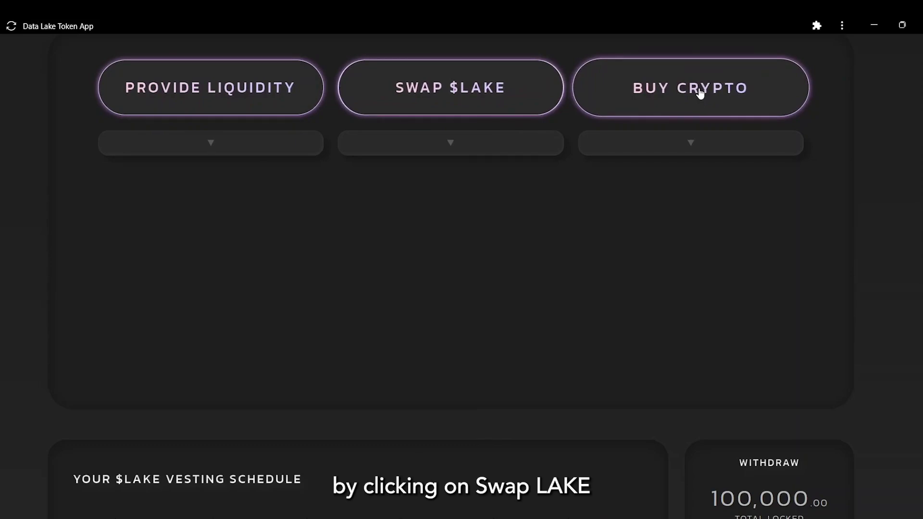
Set the swap form to pay in USDT for LAKE, then expand Provide Liquidity's options.
left_click(465, 100)
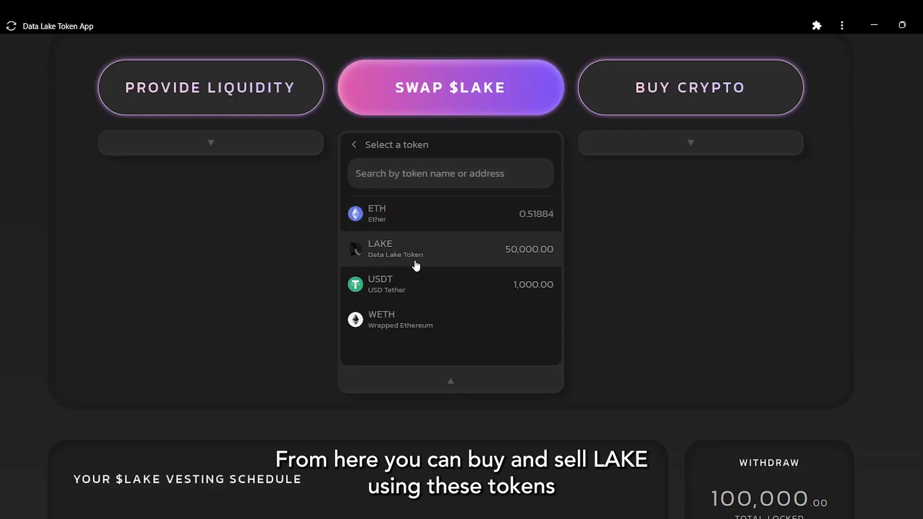
left_click(403, 287)
left_click(508, 190)
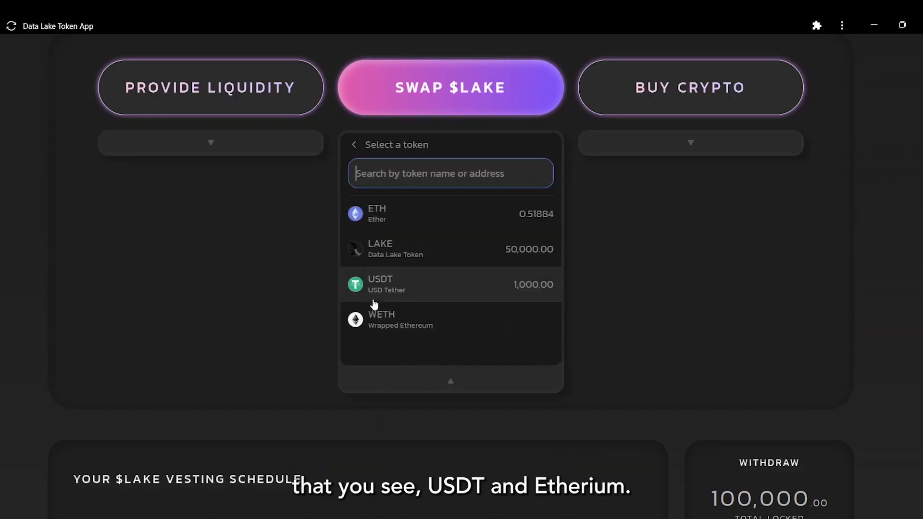
left_click(355, 150)
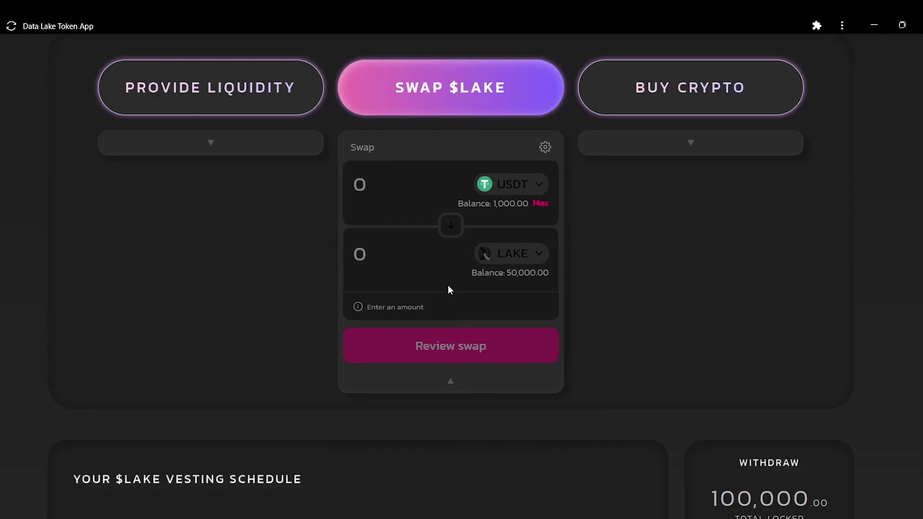
left_click(240, 90)
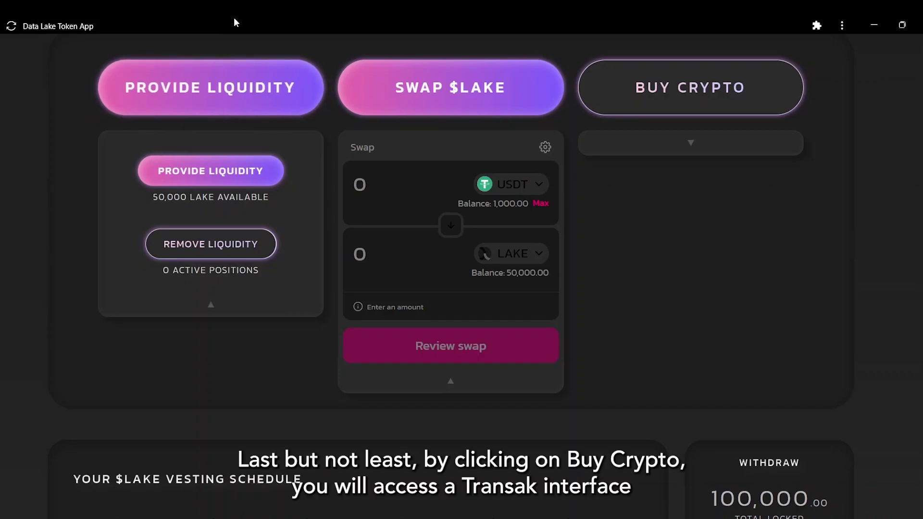
Expand Buy Crypto, open the Transak widget to buy ETH, then close and exit it.
left_click(718, 112)
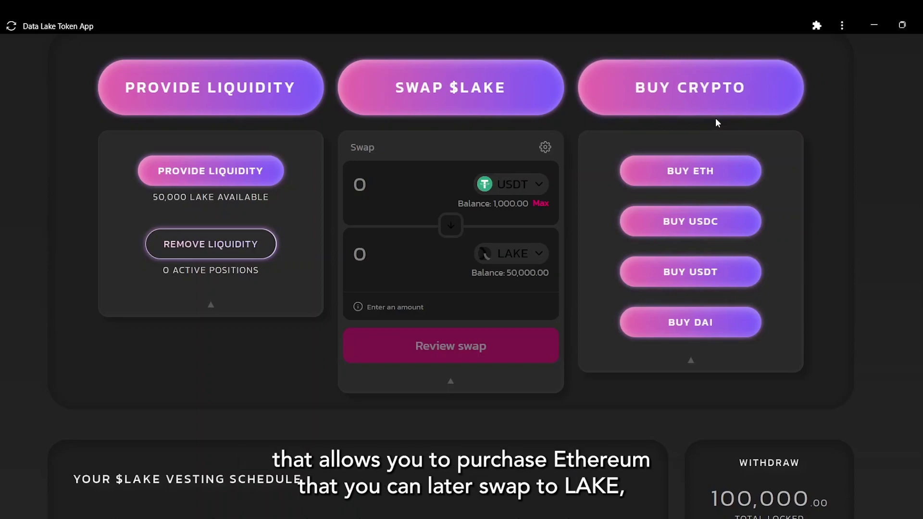
left_click(719, 185)
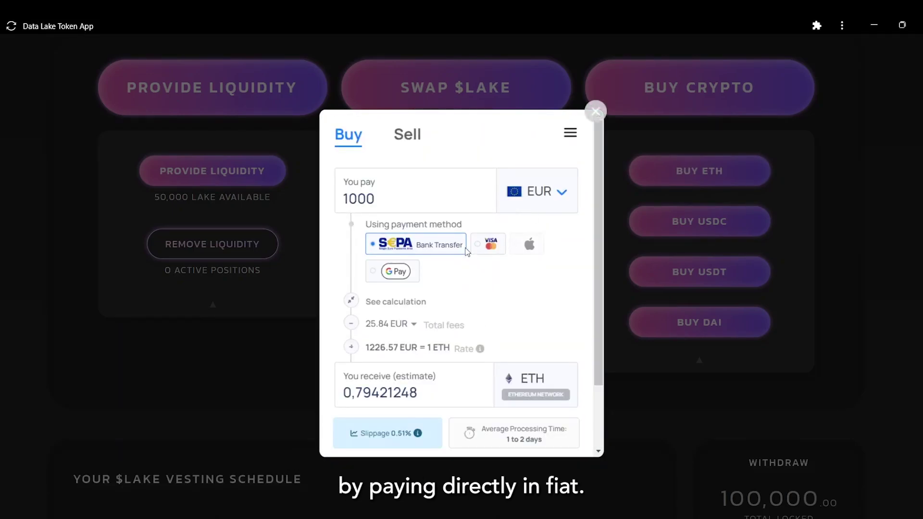
scroll(439, 291, "down", 2)
scroll(463, 330, "up", 2)
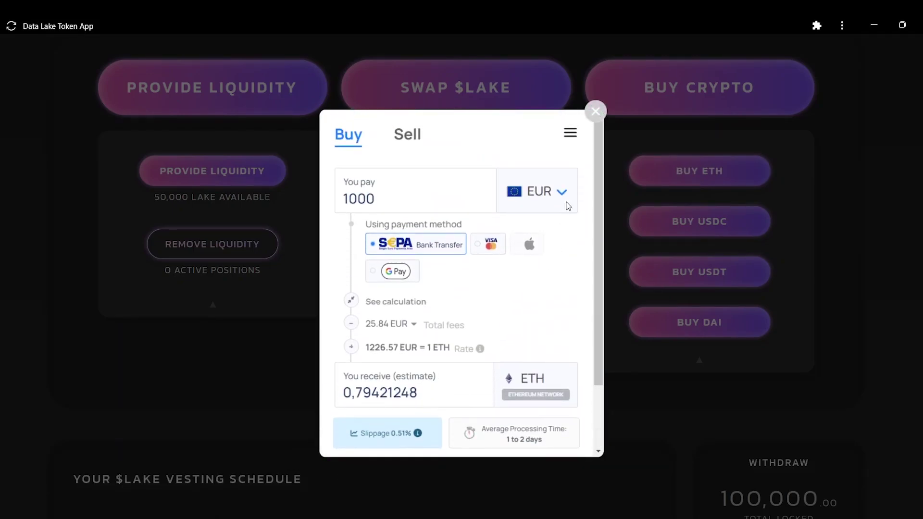
left_click(596, 112)
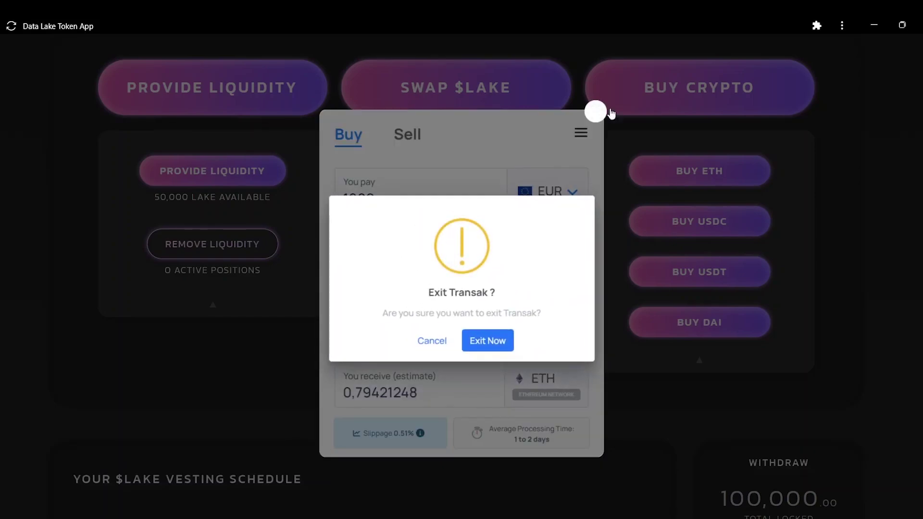
left_click(477, 340)
Scroll down to the two vesting entries and the Withdraw card showing 100,000 $LAKE locked.
scroll(476, 334, "down", 7)
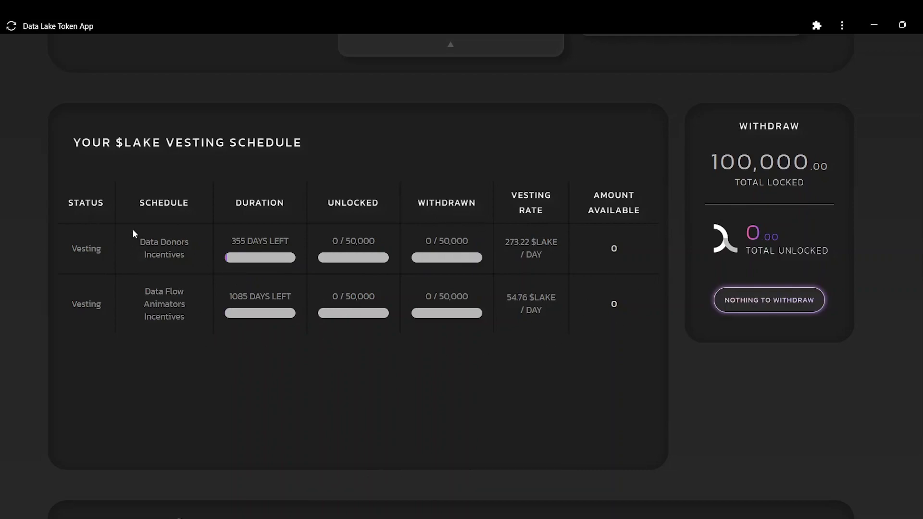
left_click_drag(76, 248, 105, 258)
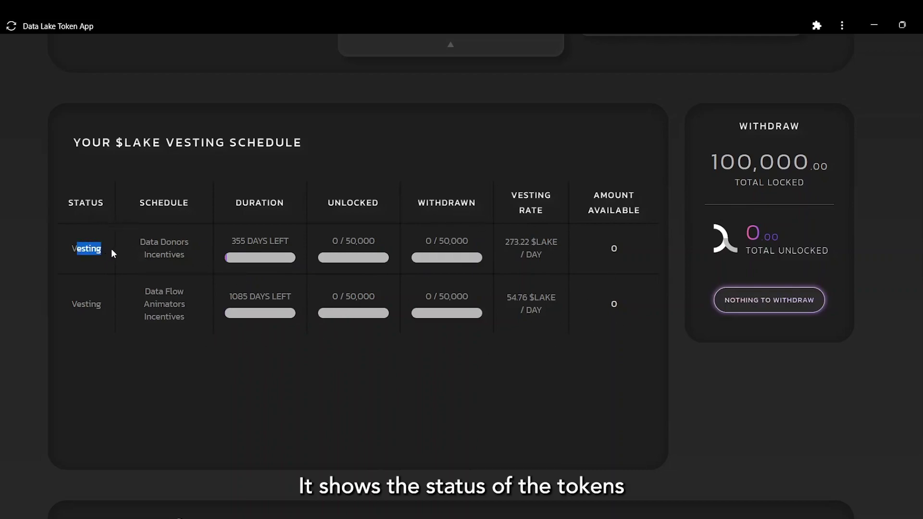
left_click(103, 255)
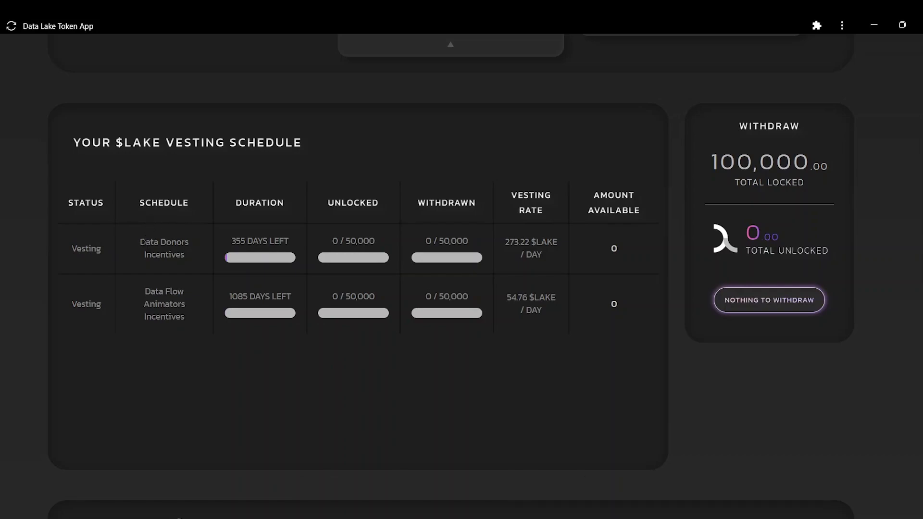
double_click(187, 273)
left_click(187, 273)
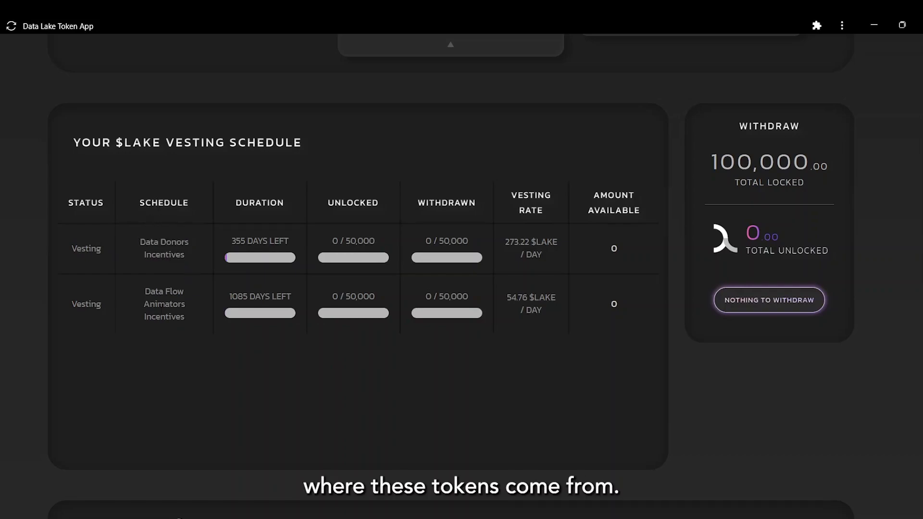
left_click_drag(232, 241, 478, 245)
left_click(289, 244)
left_click(376, 245)
left_click(431, 222)
left_click_drag(418, 202, 470, 202)
left_click(508, 238)
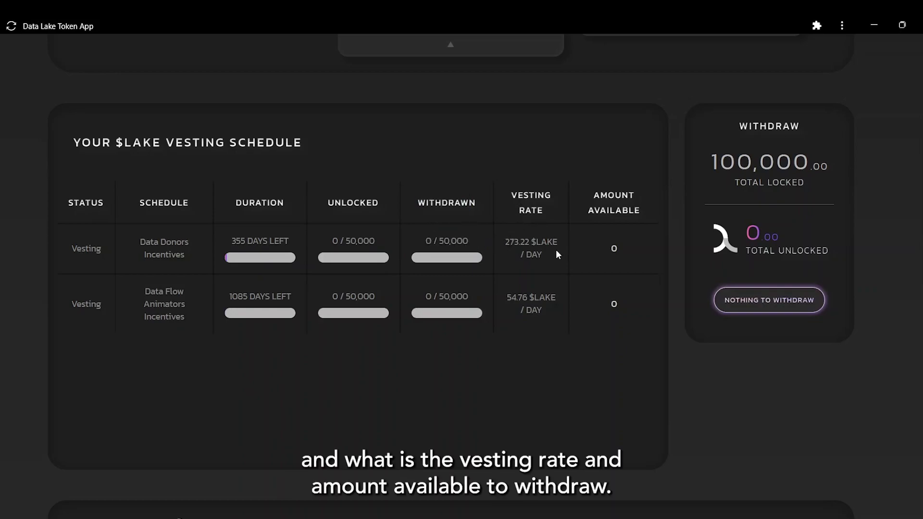